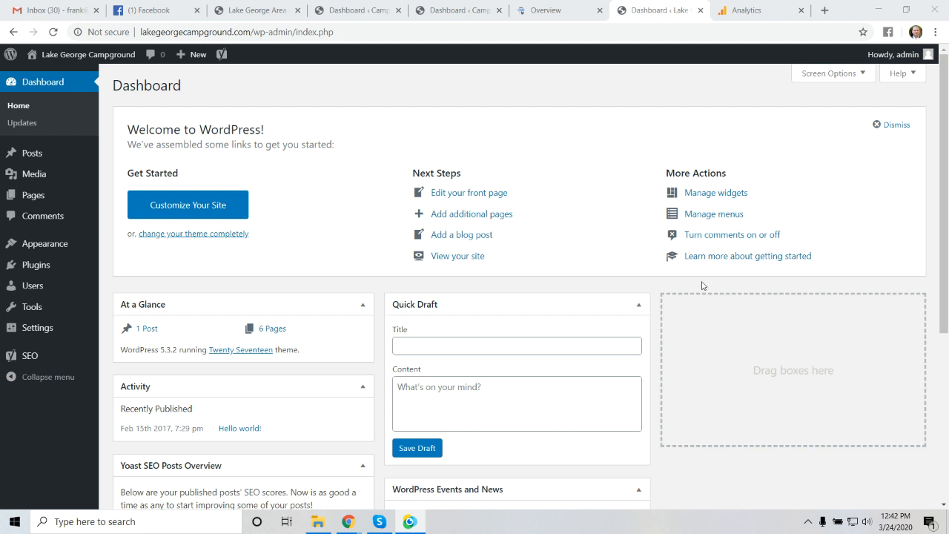
- Switch to Google Analytics and start creating a new account from the administration settings
click(742, 10)
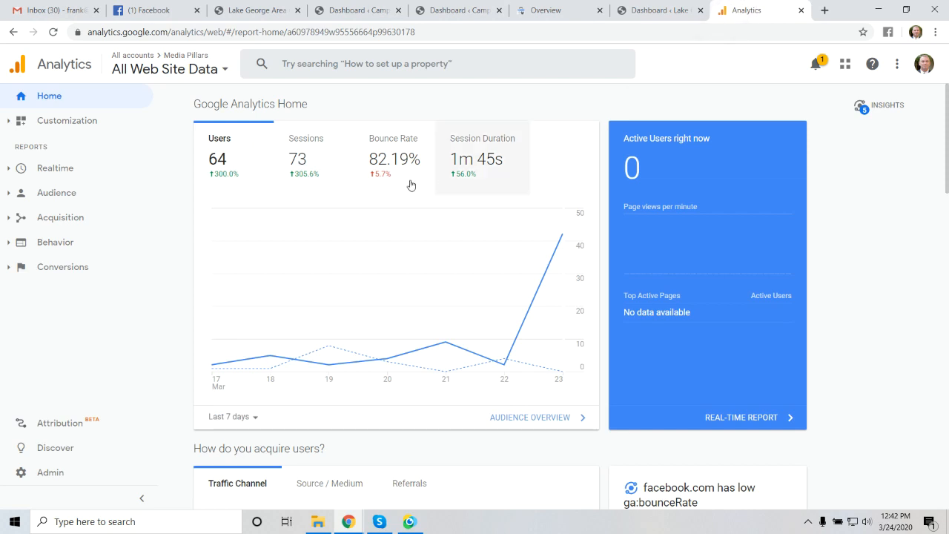
click(67, 472)
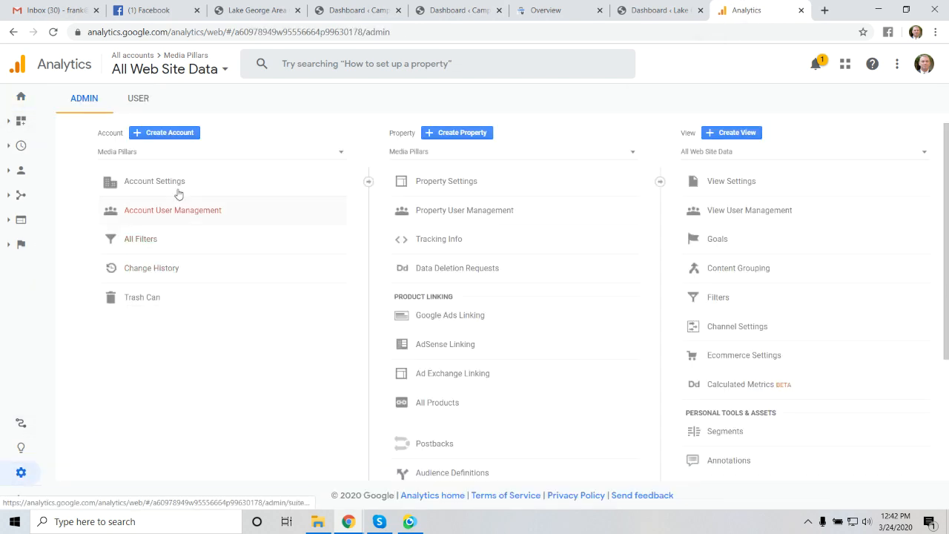
click(175, 136)
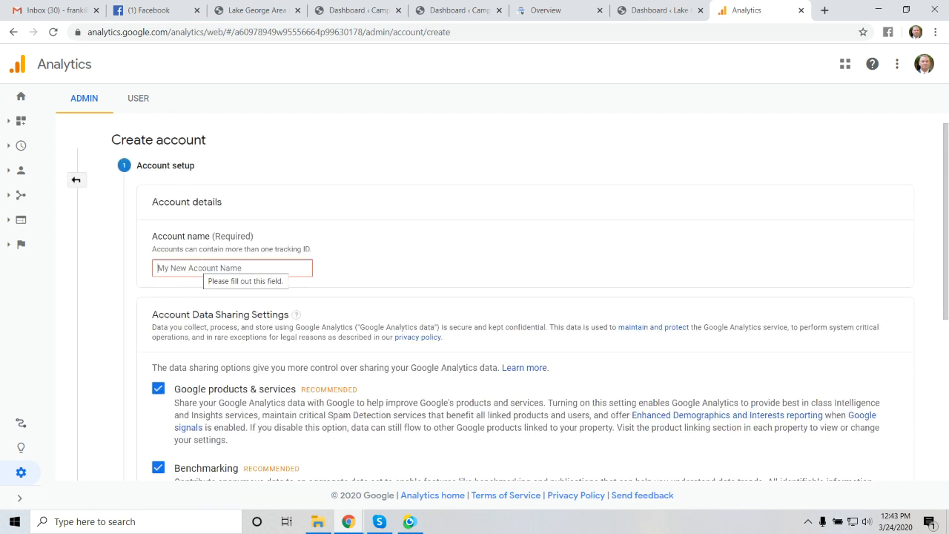
- Name the new Analytics account "Lake George Campground"
click(650, 12)
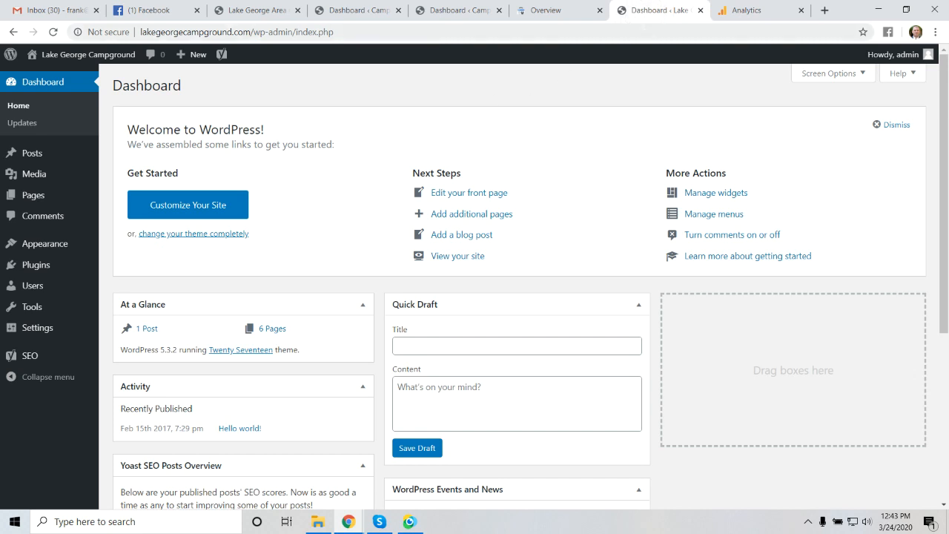
click(745, 11)
click(182, 267)
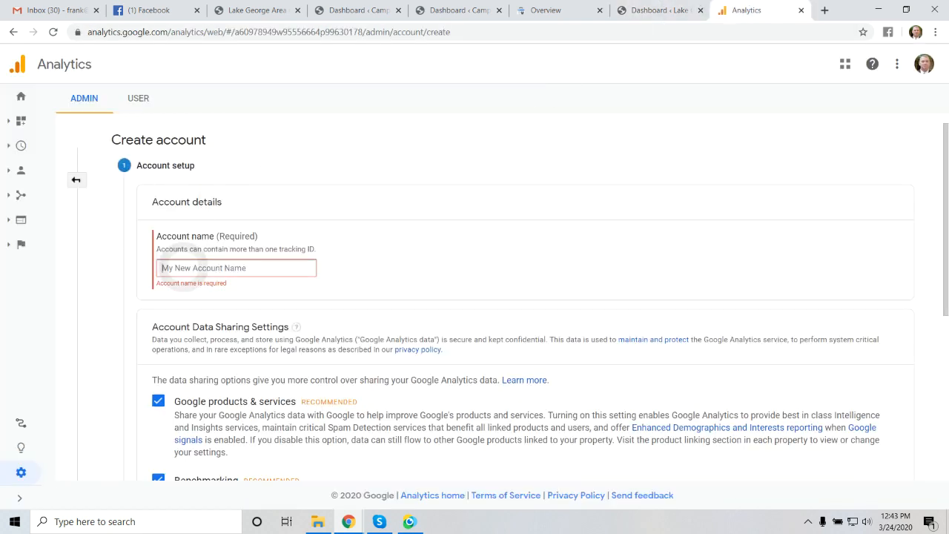
text(Lake)
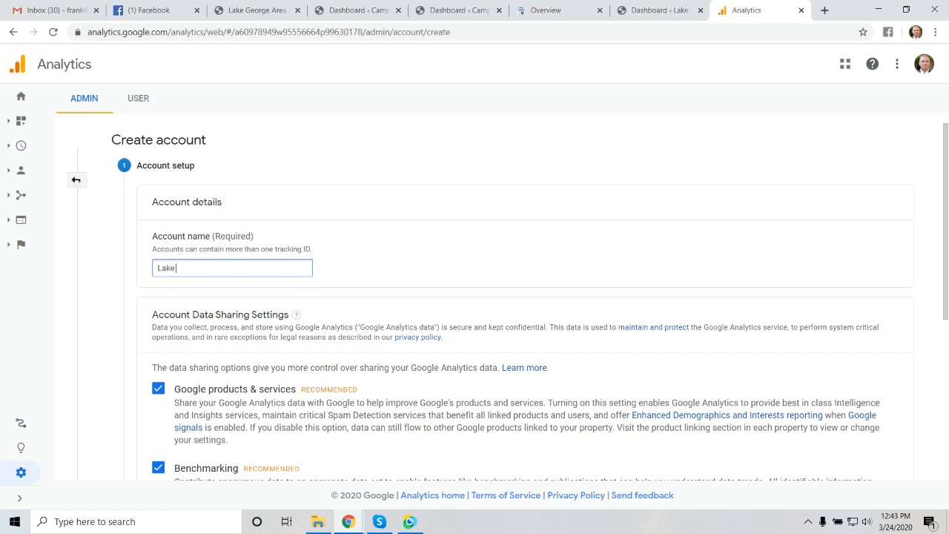
text( george Campground)
click(182, 269)
key(BackSpace)
text(G)
- Keep all recommended data sharing settings and Web as what to measure, continuing to the property setup
scroll(217, 267, down, 3)
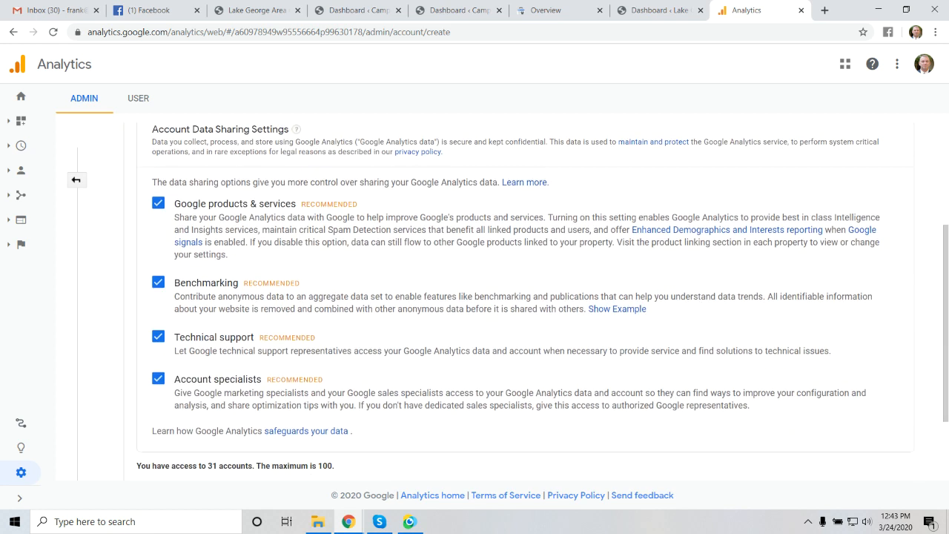
scroll(260, 308, down, 3)
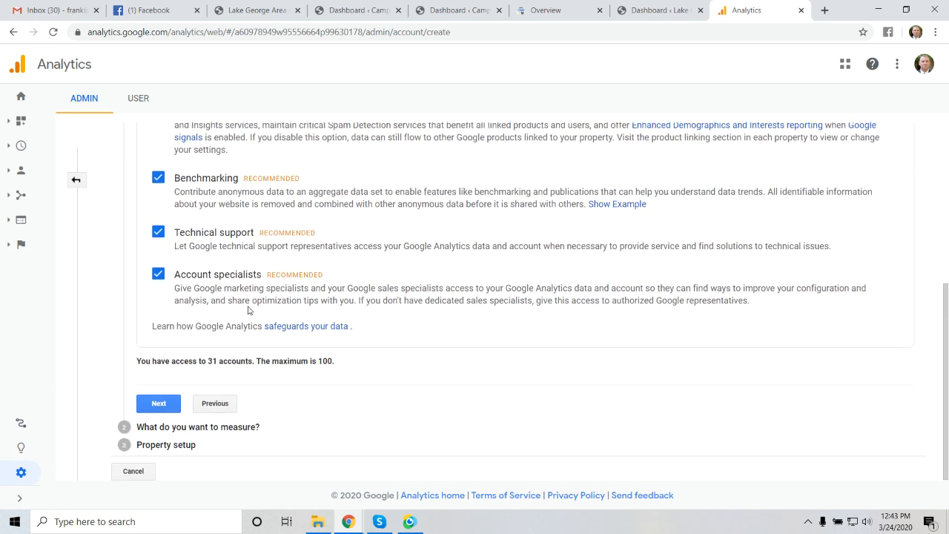
click(159, 403)
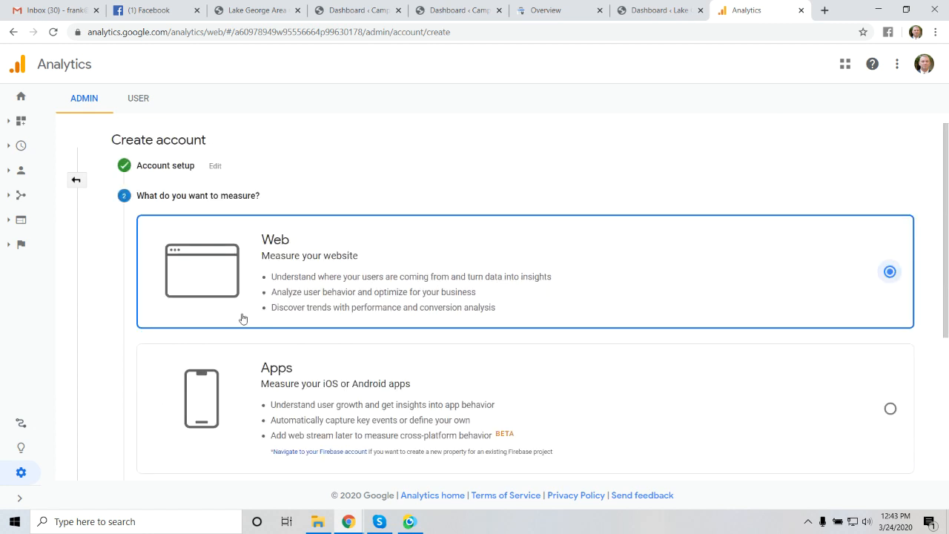
scroll(392, 276, down, 3)
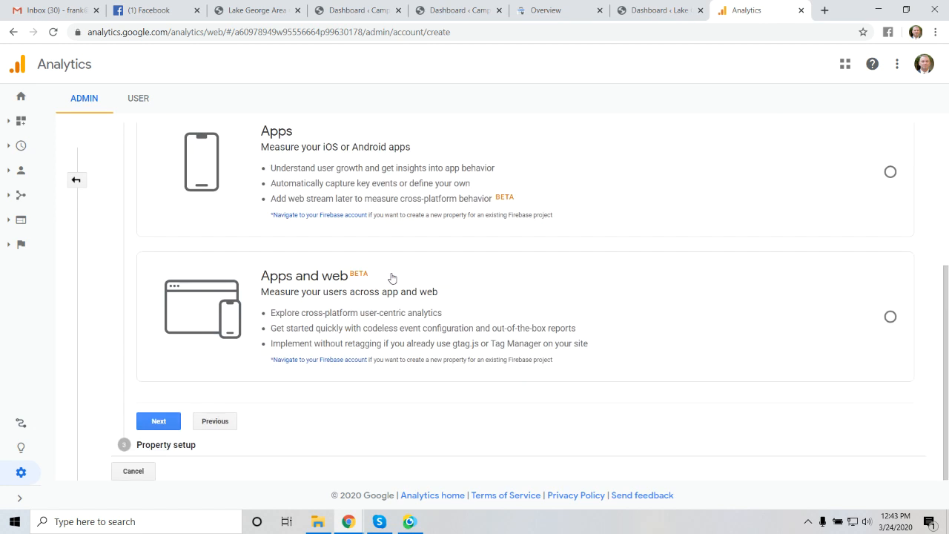
click(159, 420)
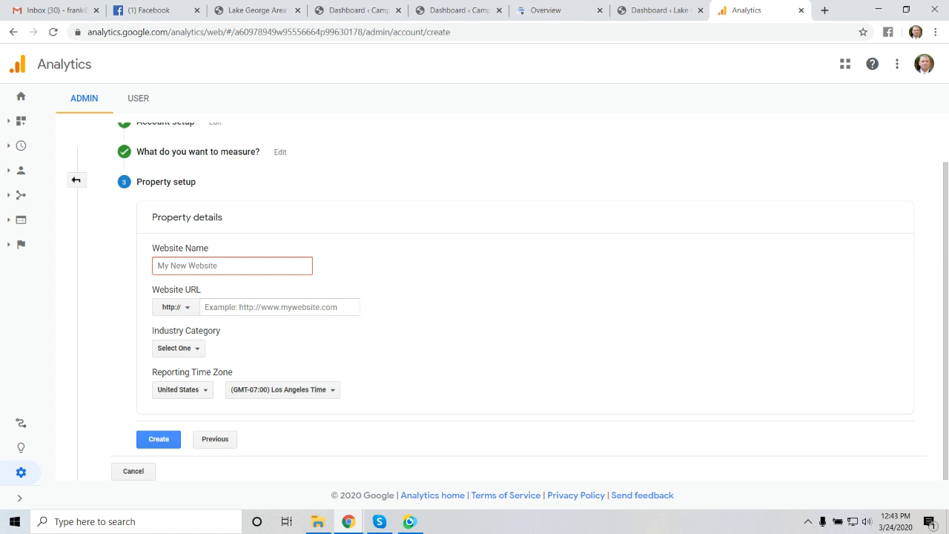
- Enter "Lake George Campground" as the website name and copy the domain lakegeorgecampground.com from the WordPress dashboard's address
text(Lake George Campground)
click(623, 21)
click(170, 32)
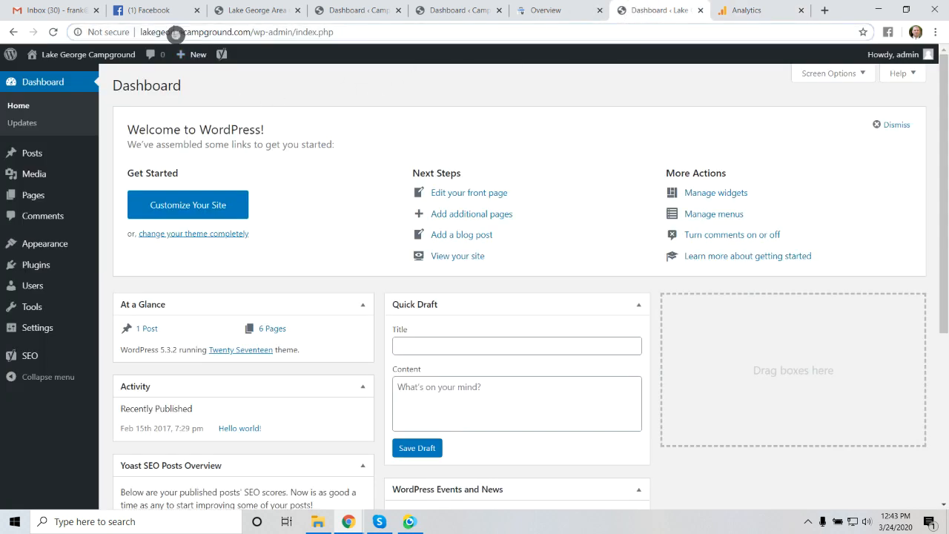
click(237, 32)
drag(251, 32, 140, 32)
key(ctrl+c)
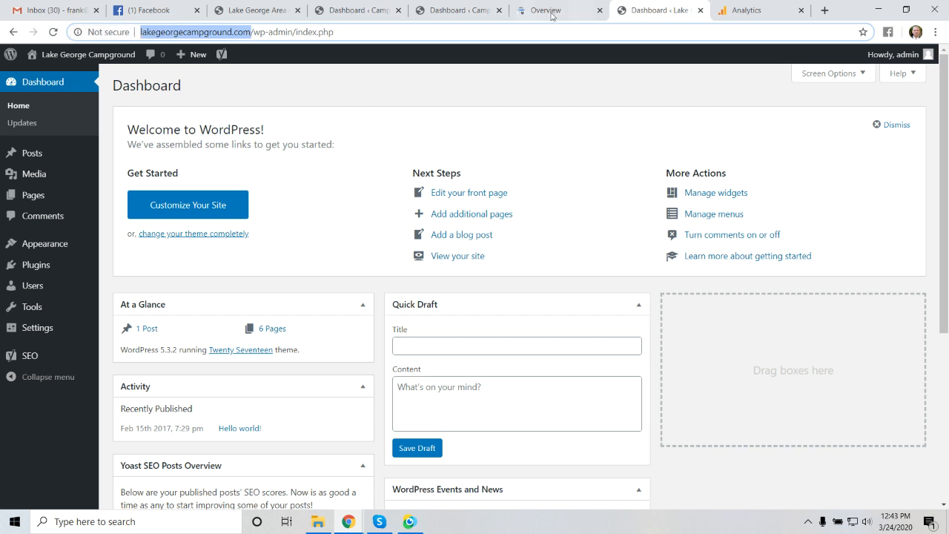
click(741, 10)
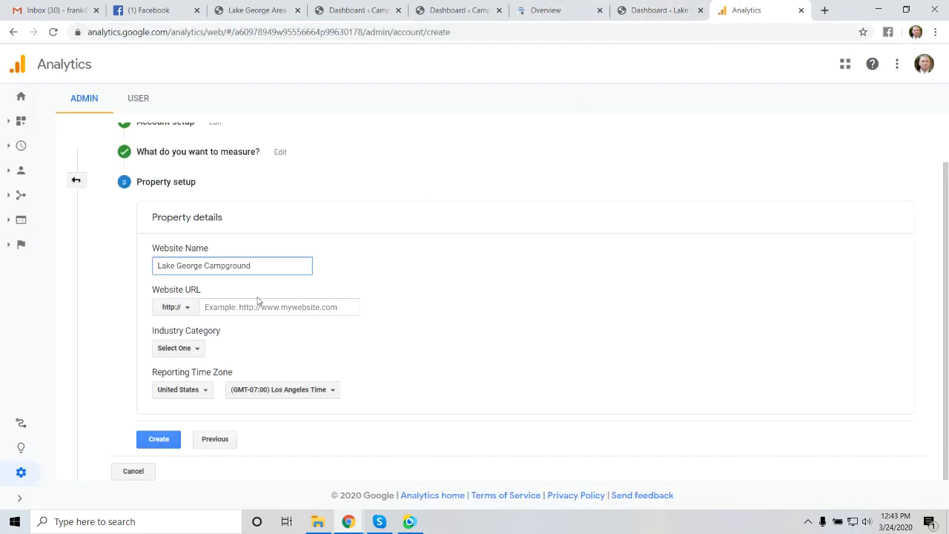
click(187, 309)
click(183, 349)
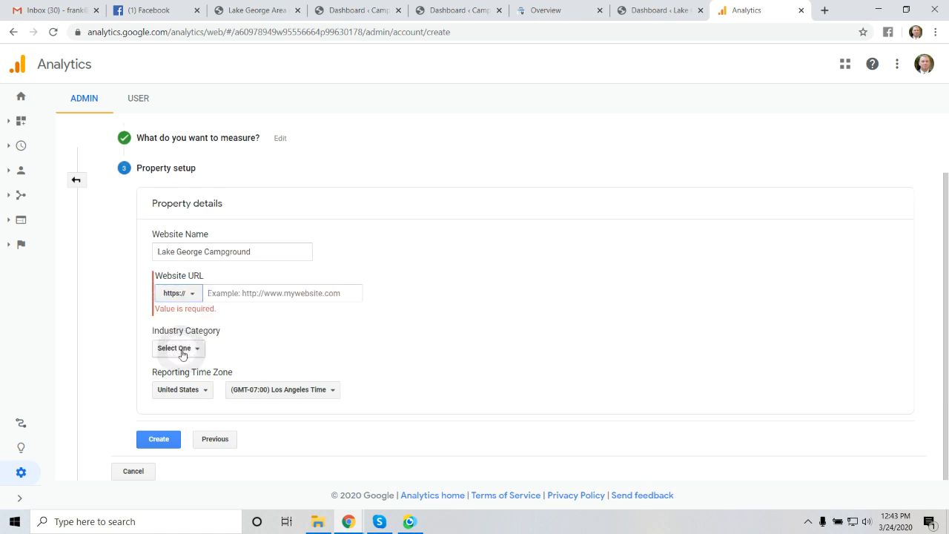
click(233, 291)
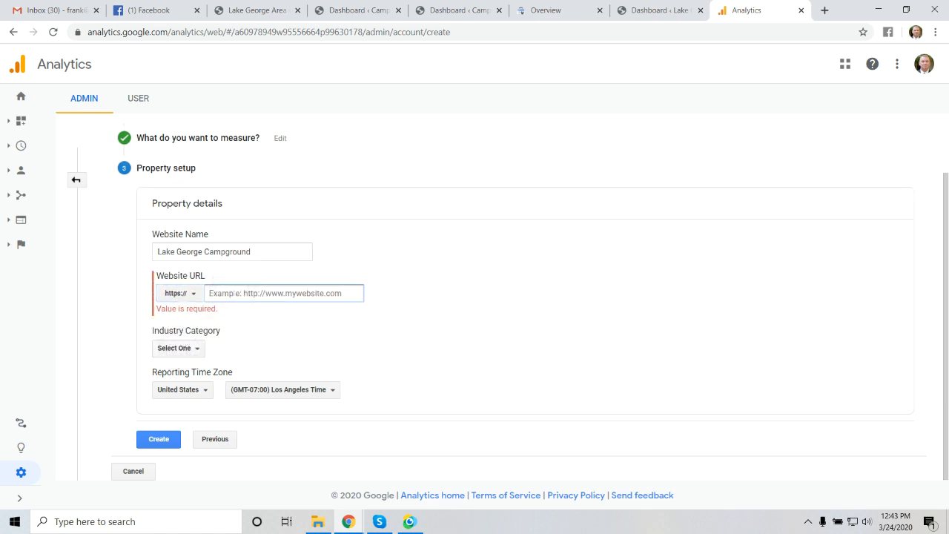
key(ctrl+v)
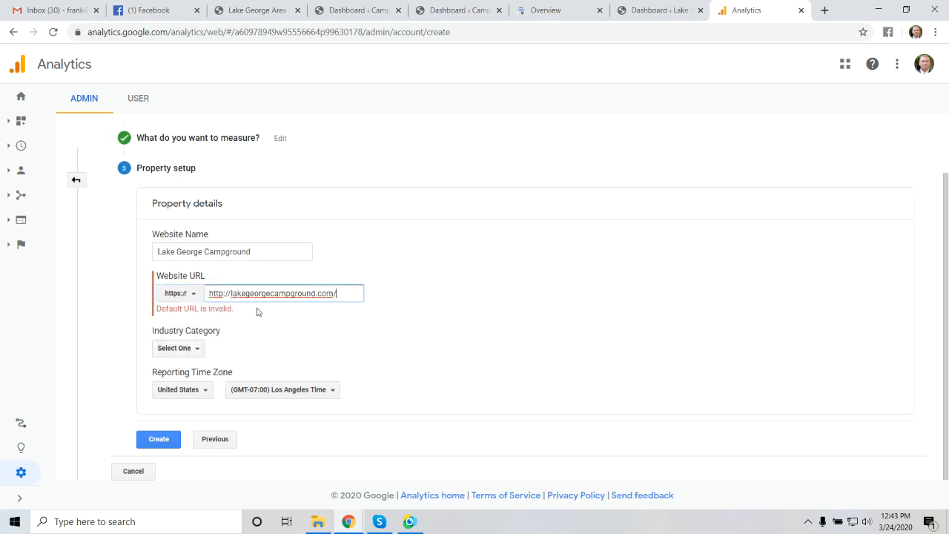
click(229, 293)
key(BackSpace)
key(BackSpace)
key(BackSpace)
key(BackSpace)
key(BackSpace)
key(BackSpace)
key(BackSpace)
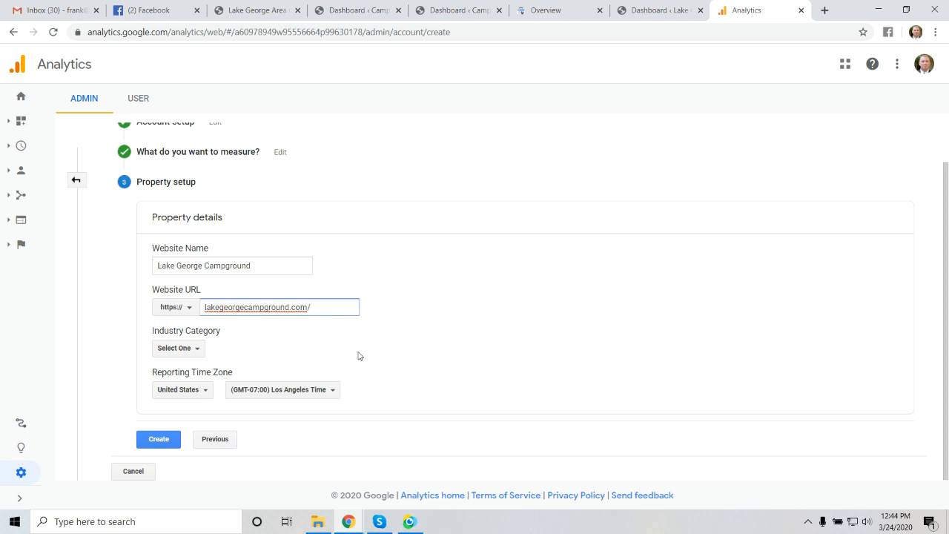
- Set the property's industry category to Other
click(194, 353)
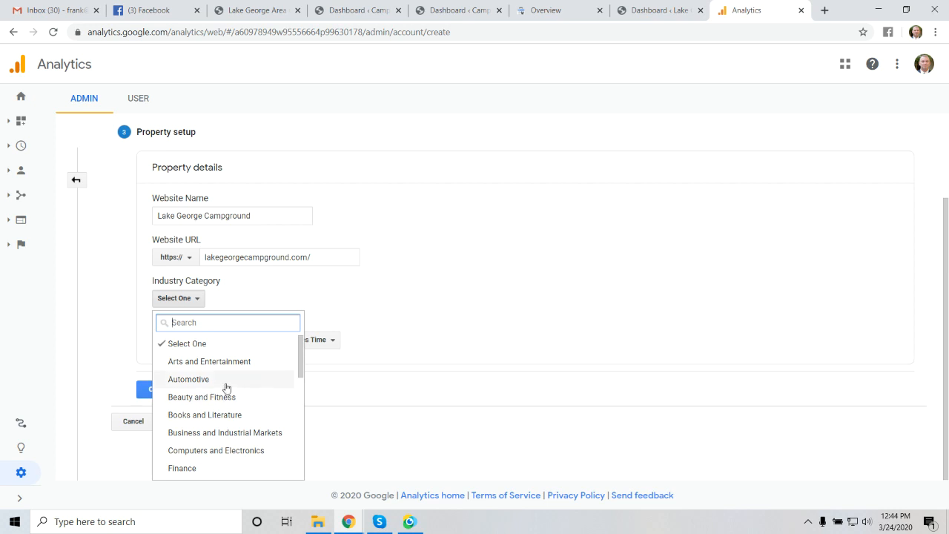
scroll(227, 388, down, 2)
scroll(227, 388, down, 3)
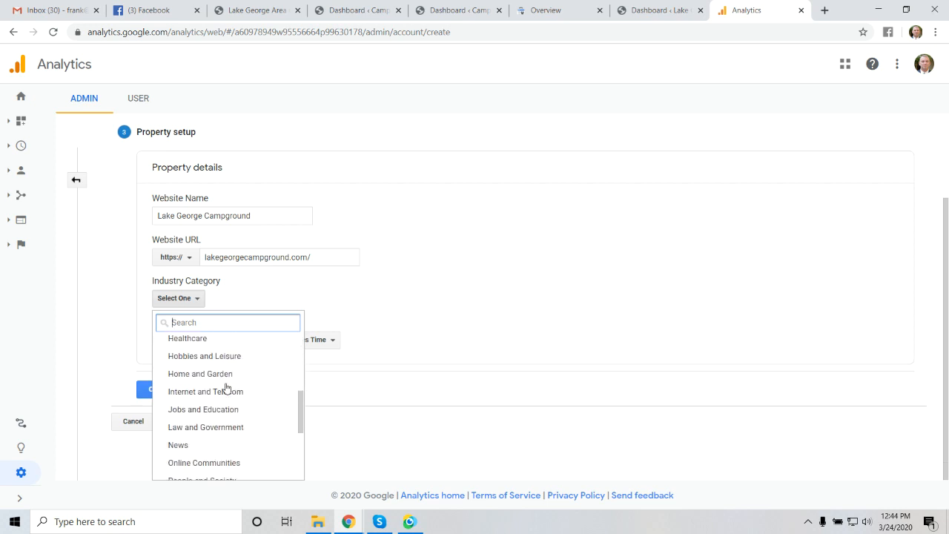
scroll(206, 423, down, 2)
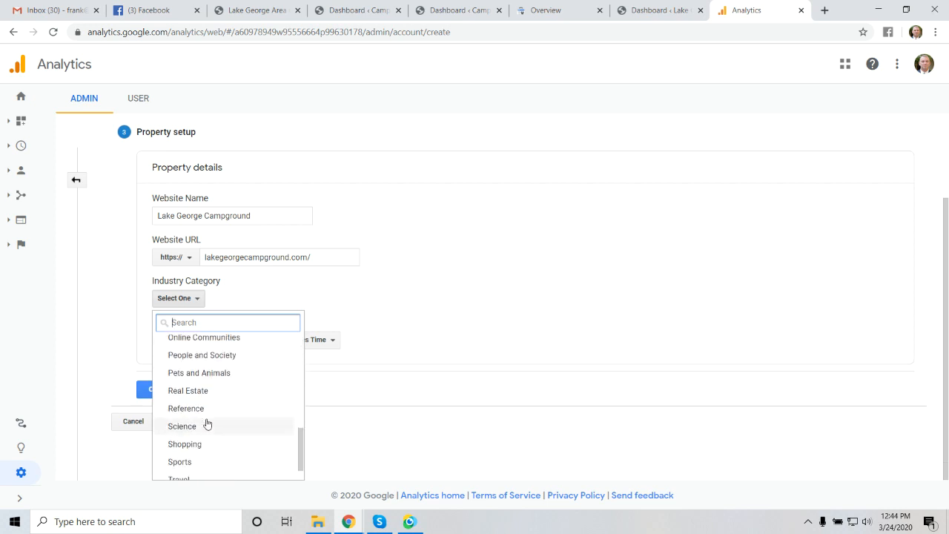
scroll(208, 423, down, 1)
click(197, 471)
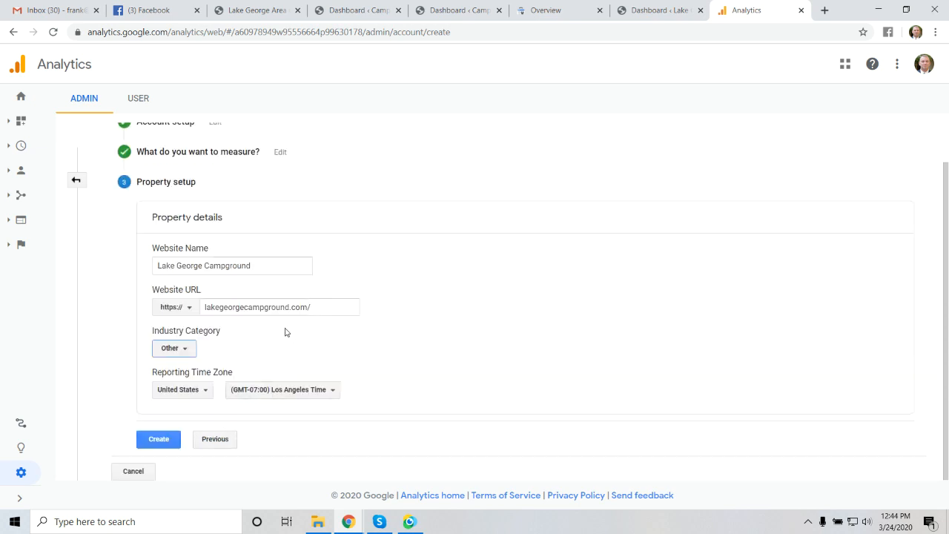
- Create the account, accepting the terms of service, the GDPR Data Processing Terms and the Measurement Controller-Controller Data Protection Terms
click(159, 440)
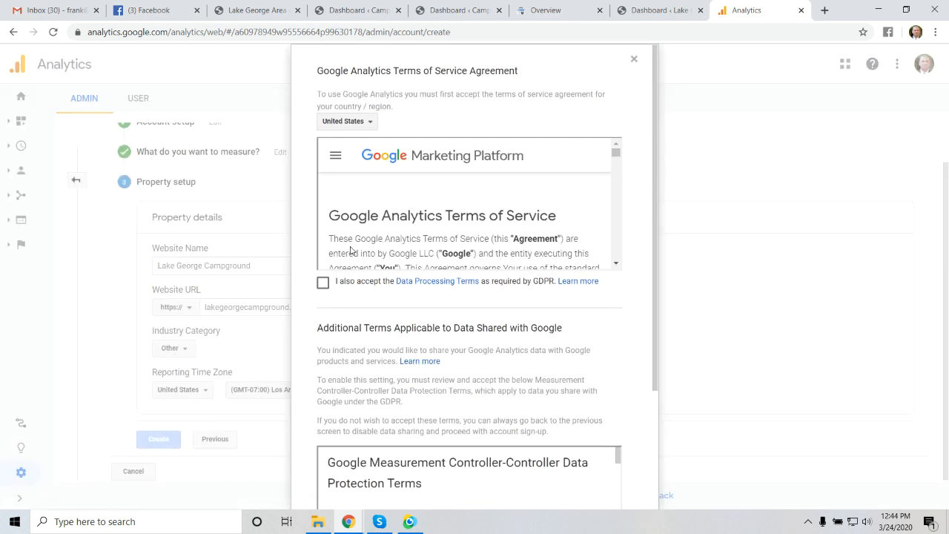
click(323, 282)
scroll(456, 196, down, 5)
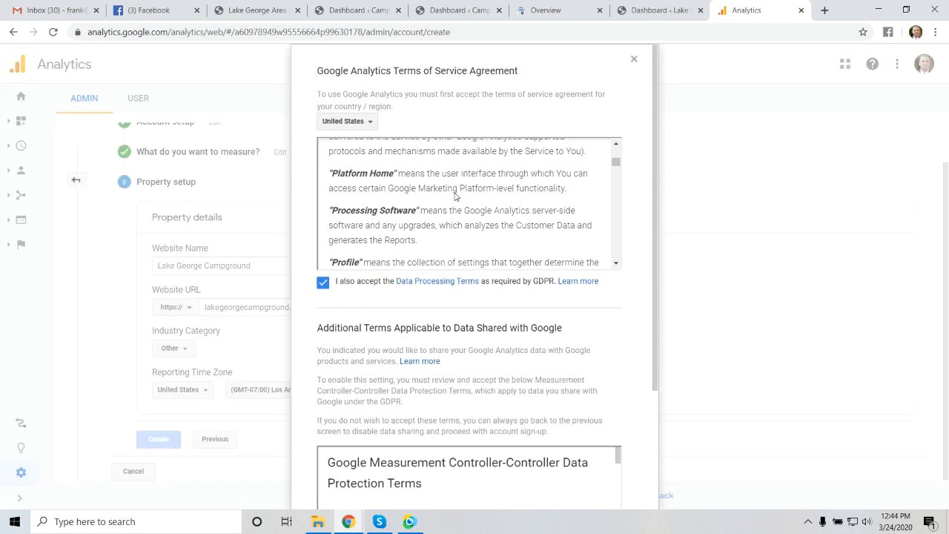
scroll(383, 337, down, 3)
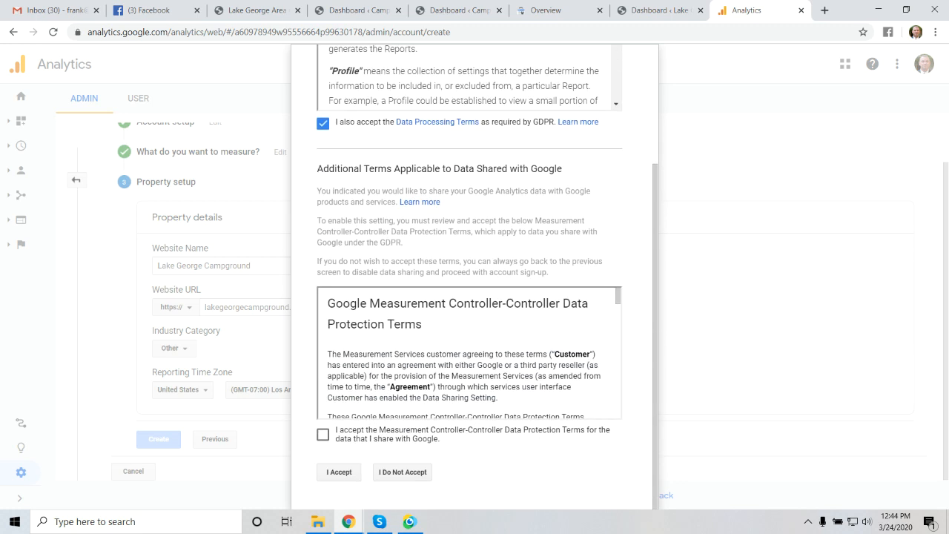
scroll(469, 353, down, 5)
click(324, 437)
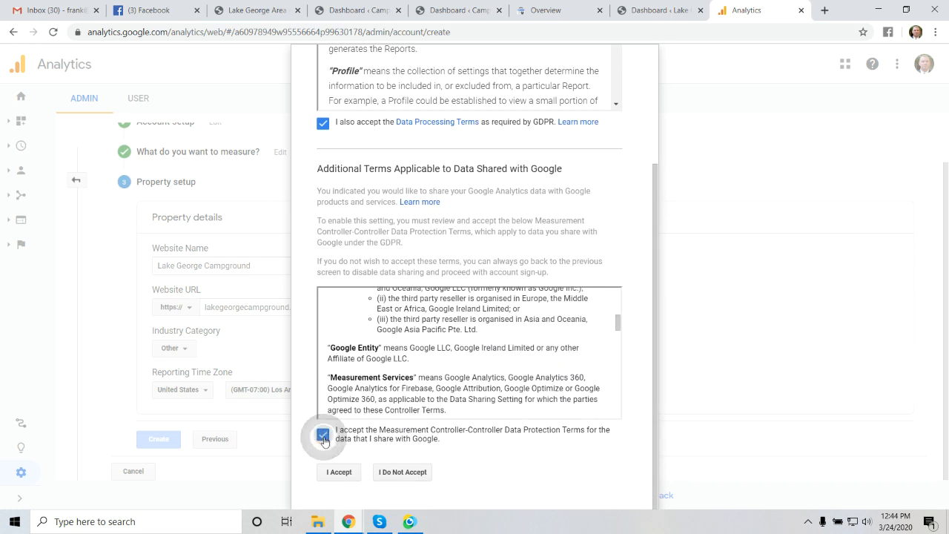
click(339, 472)
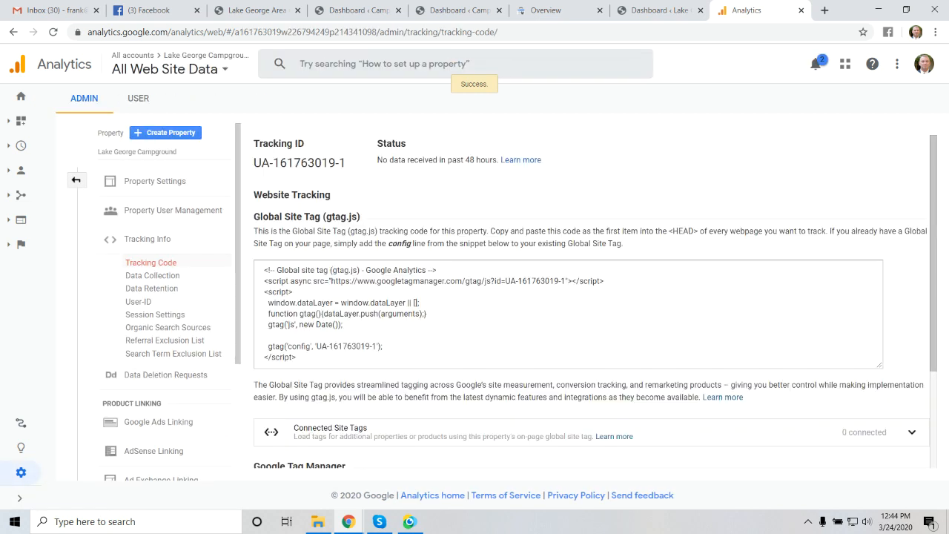
- Copy the entire Global Site Tag (gtag.js) tracking code of the new property
drag(264, 270, 298, 357)
right_click(314, 316)
click(321, 327)
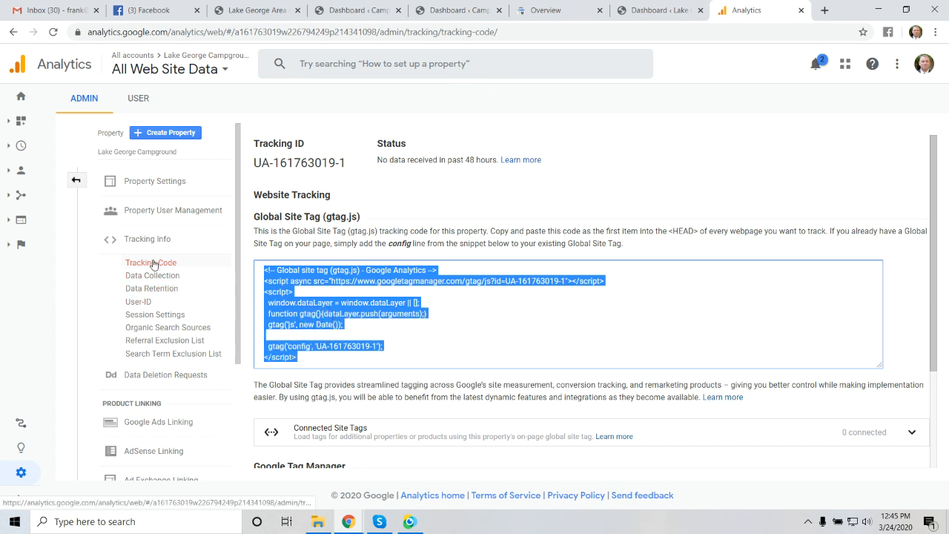
- Switch to the Lake George Campground WordPress dashboard and open its widget management page
click(658, 10)
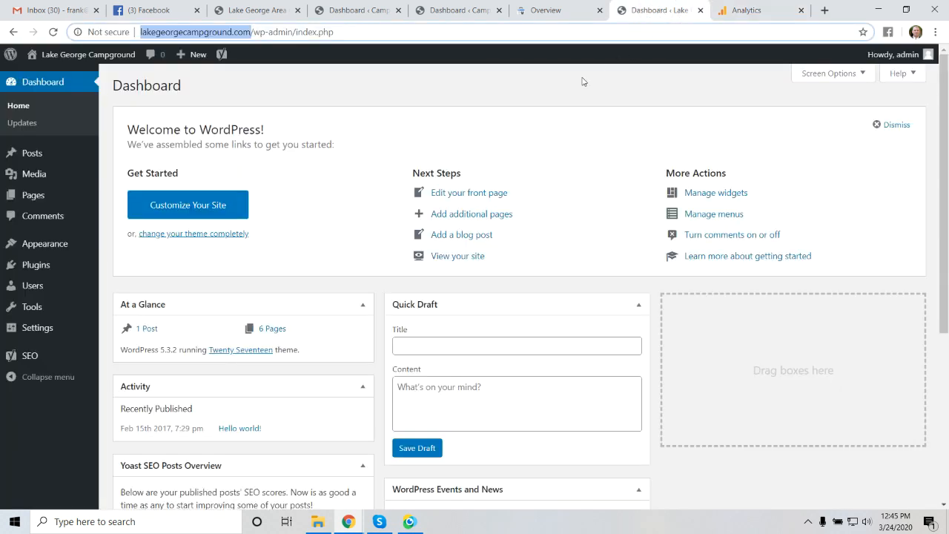
mouse_move(68, 248)
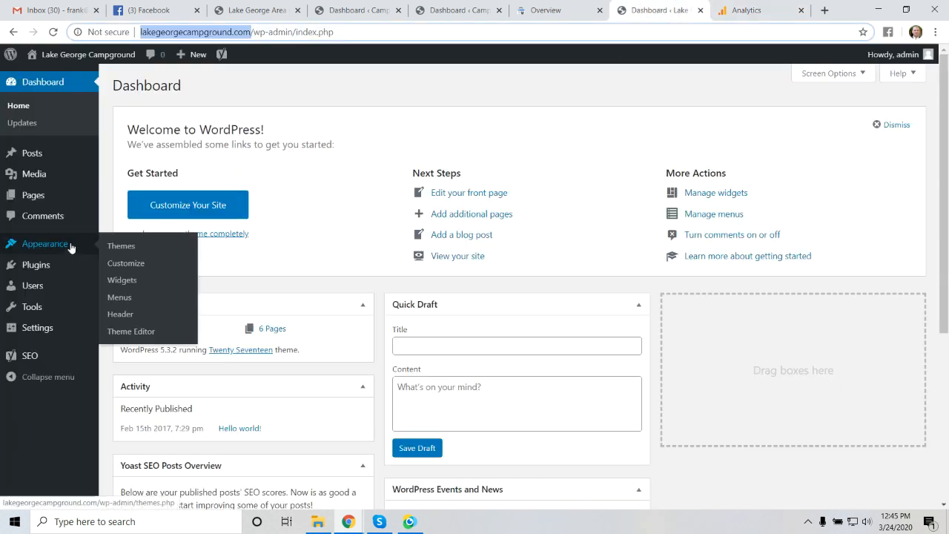
click(122, 282)
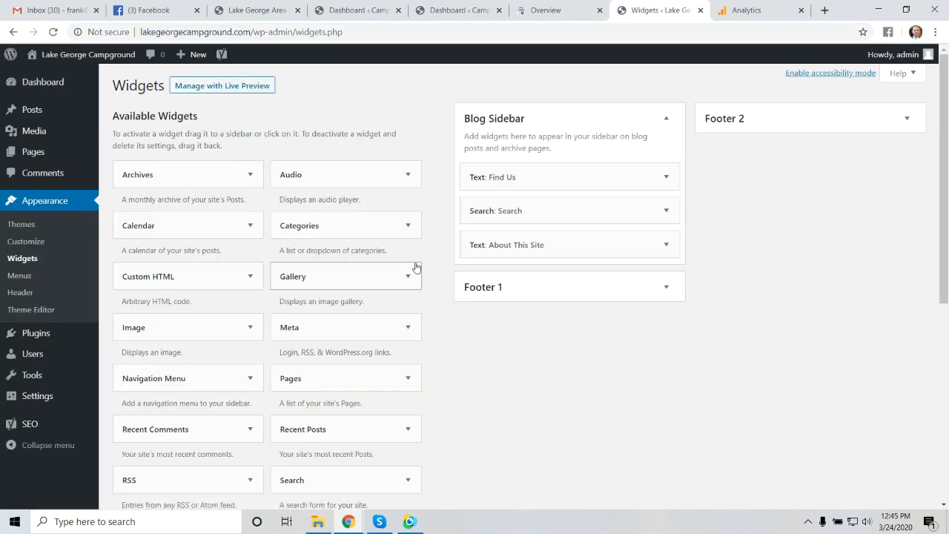
- Expand the Footer 1 area and add a Custom HTML widget to it
click(539, 289)
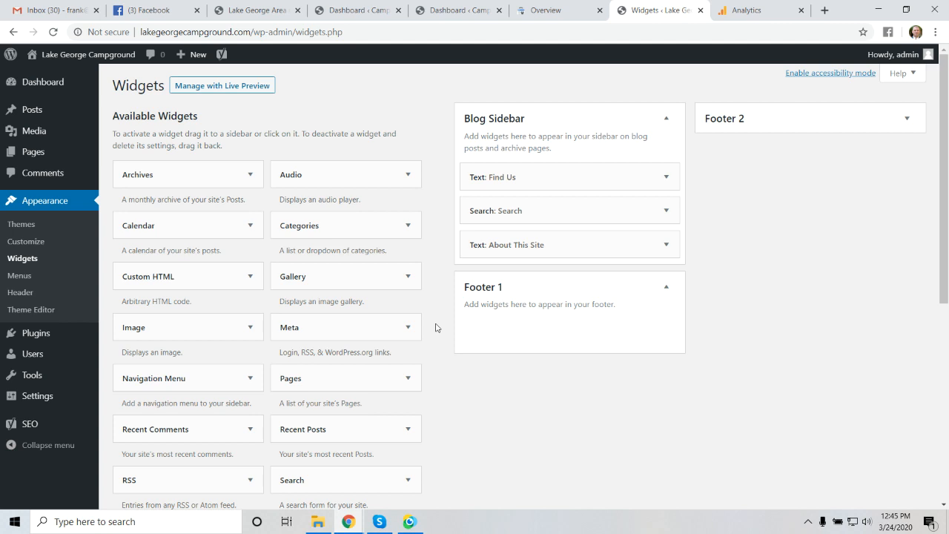
scroll(436, 327, down, 3)
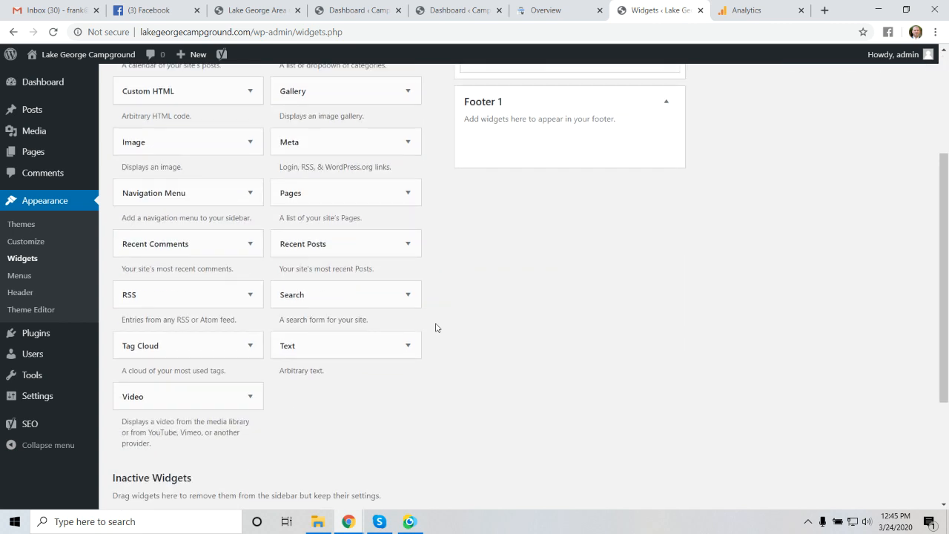
scroll(437, 328, up, 2)
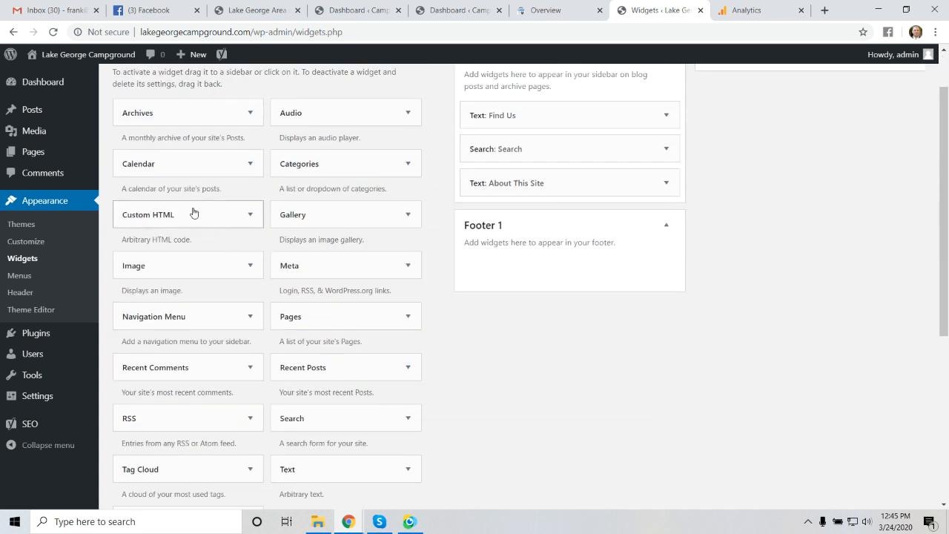
drag(193, 212, 513, 271)
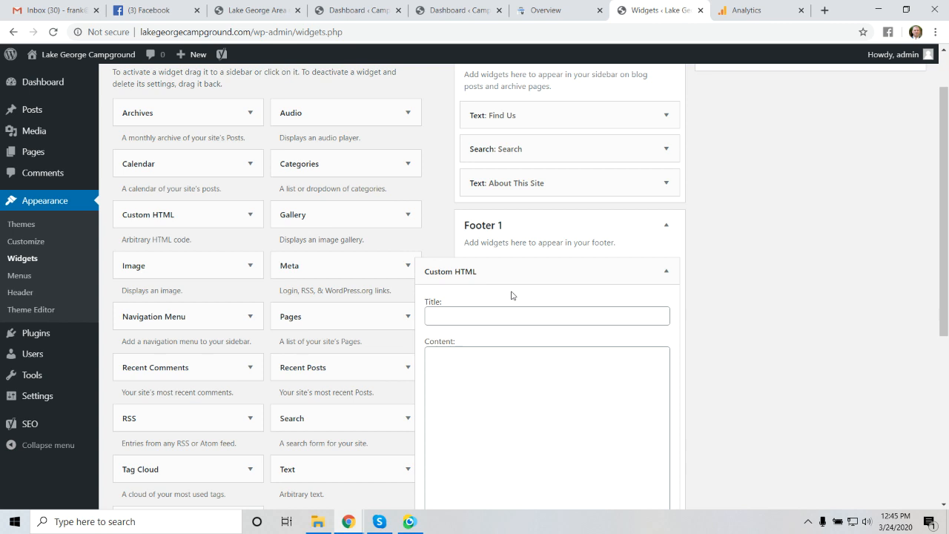
- Paste the copied Global Site Tag code into the content of the Footer 1 Custom HTML widget and save the widget
click(468, 354)
key(ctrl+v)
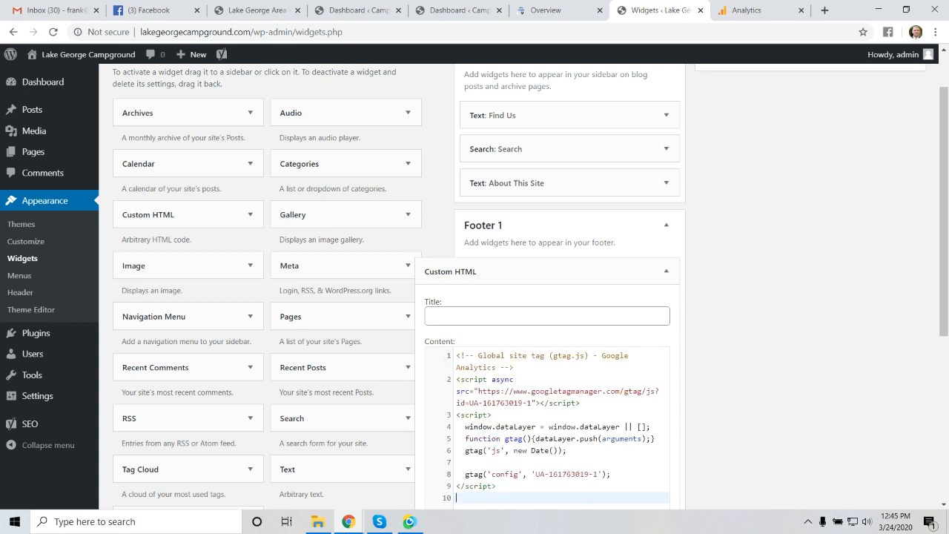
scroll(556, 282, down, 2)
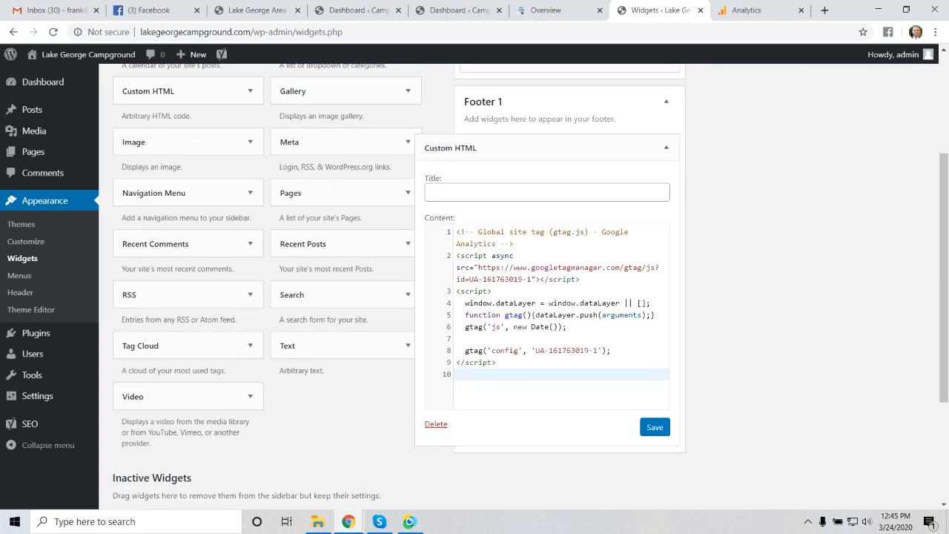
click(654, 428)
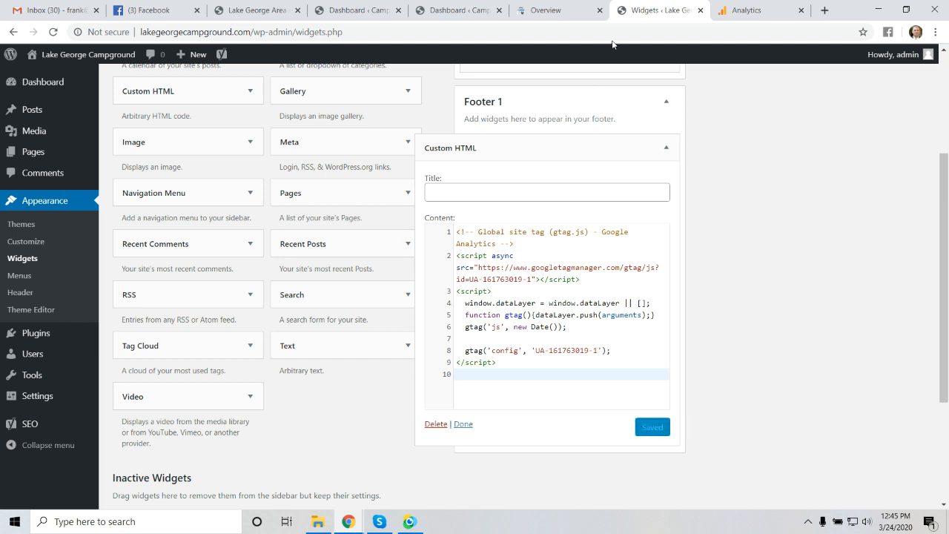
- Open the live Lake George Campground site in a new browser tab and browse its home page to generate a visit
mouse_move(80, 63)
right_click(43, 77)
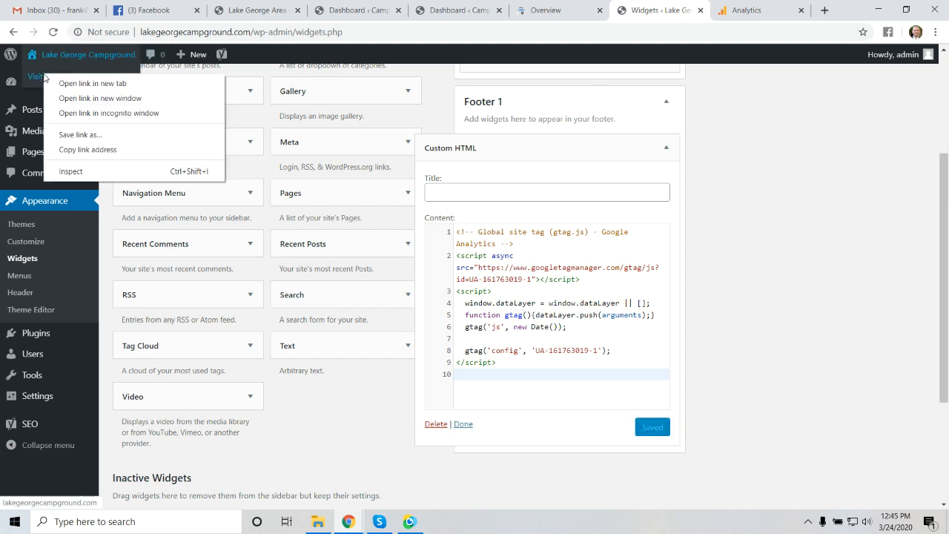
click(56, 82)
click(671, 10)
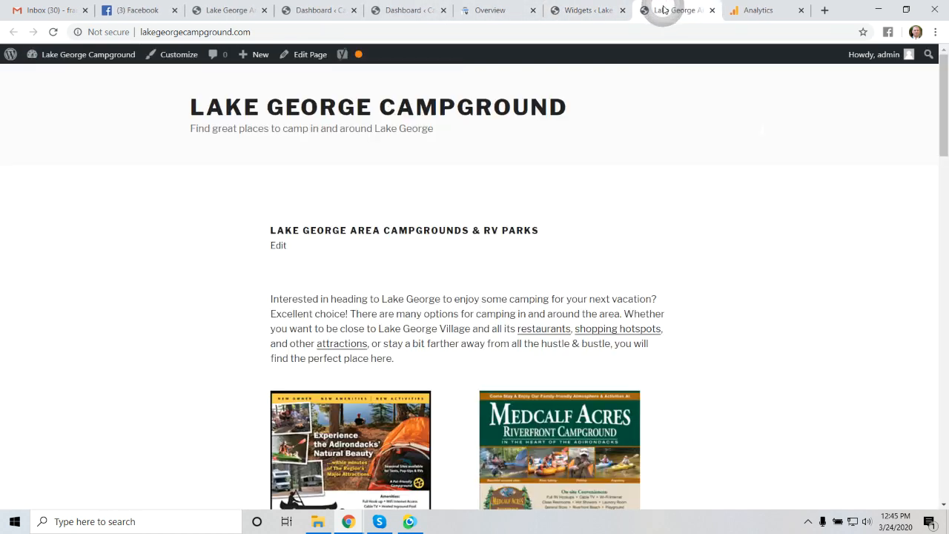
scroll(400, 194, down, 5)
scroll(398, 194, up, 7)
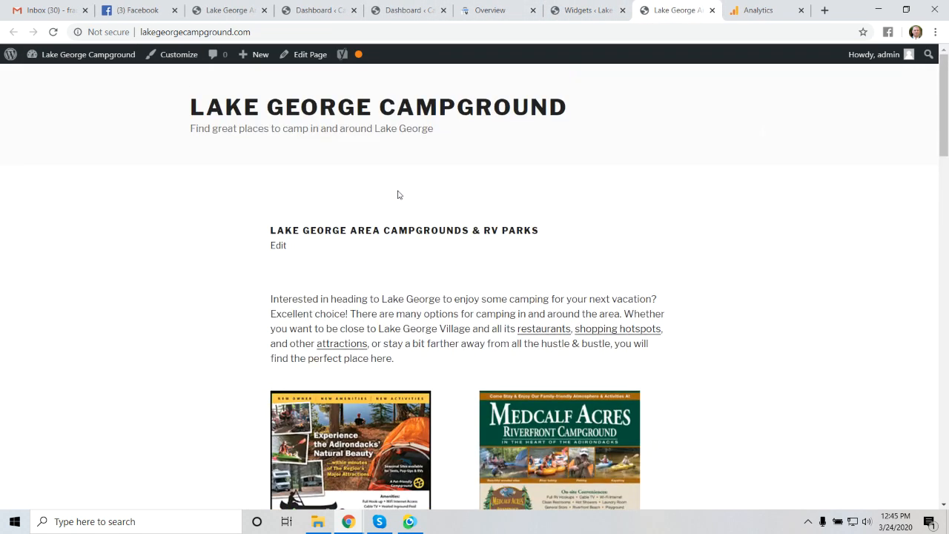
- Return to Google Analytics and check the number of active users right now on the property's Home overview
click(746, 10)
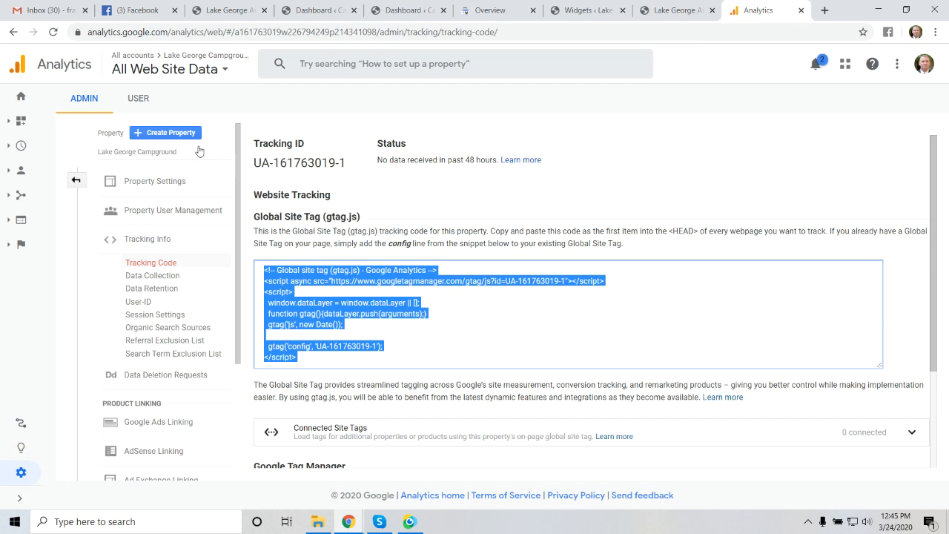
click(21, 96)
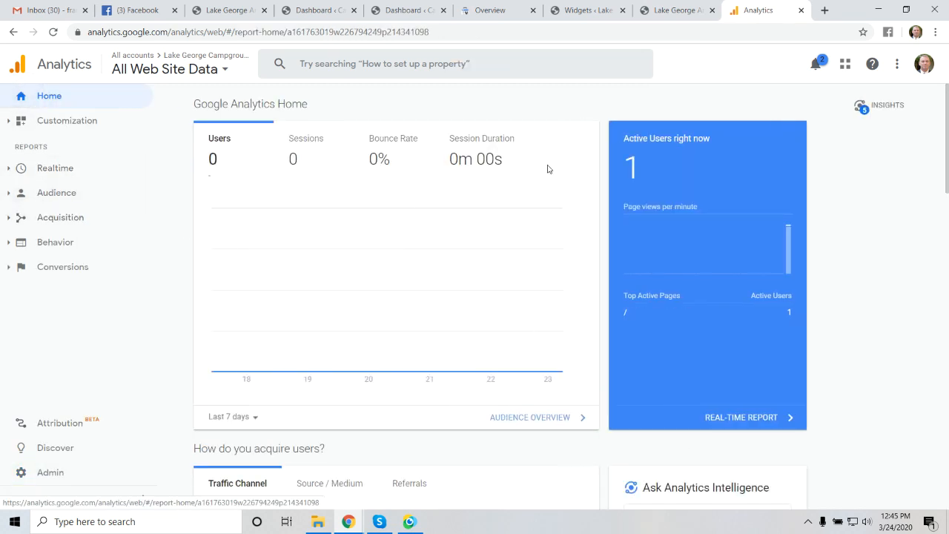
drag(631, 129, 636, 182)
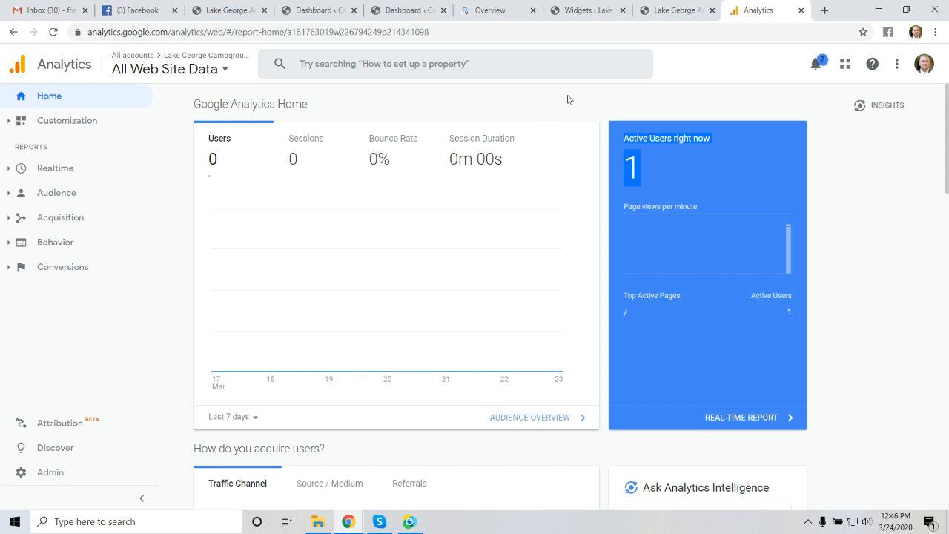
- Go back to the live Lake George Campground site and look through the campground listings on its home page
click(652, 10)
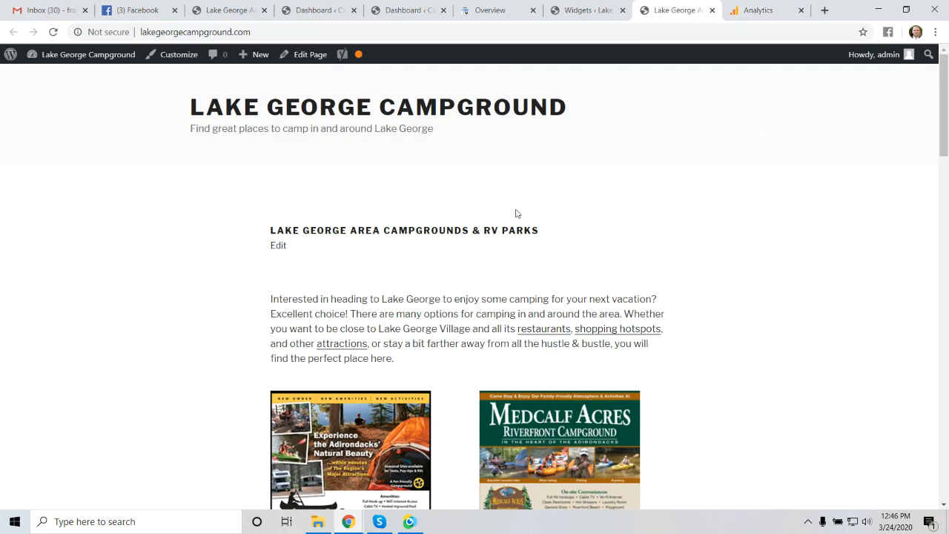
scroll(517, 213, down, 6)
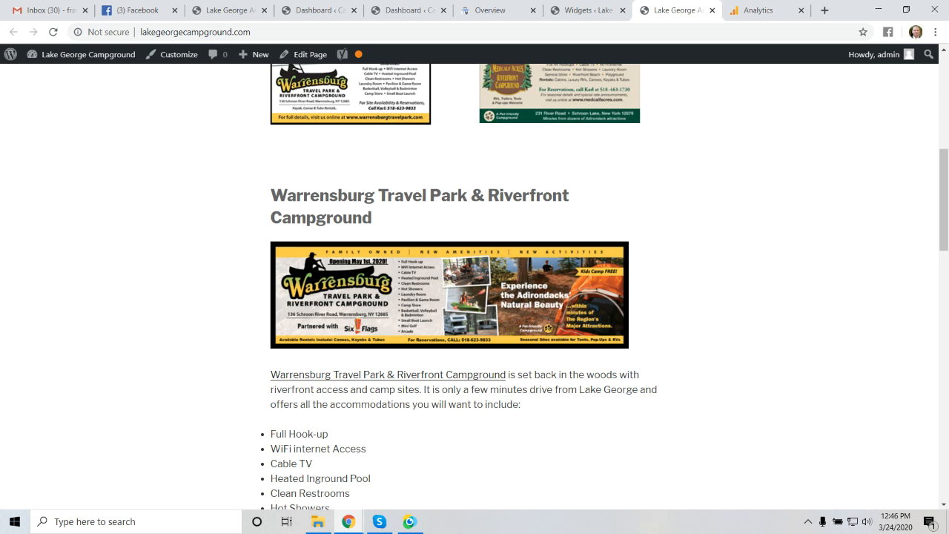